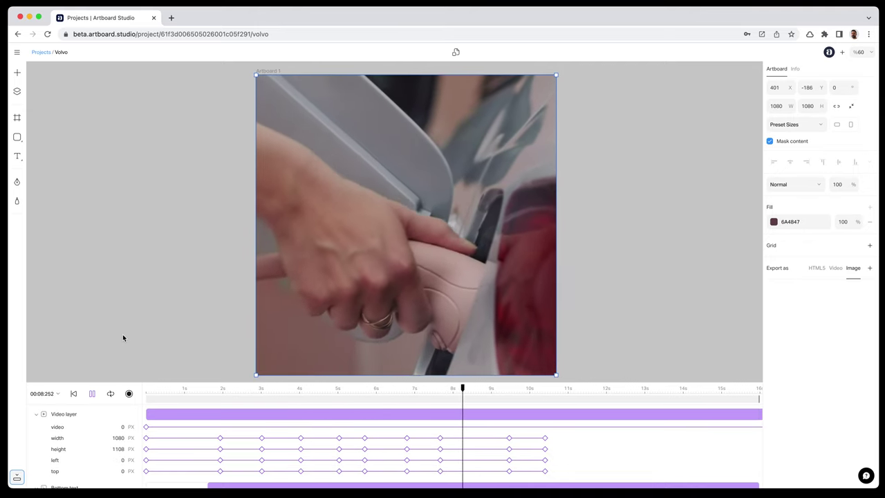
Step: Deselect Artboard 1, scroll to the Full video artboard and select its car video layer
click(123, 338)
scroll(277, 266, left, 5)
scroll(283, 266, down, 3)
scroll(289, 269, left, 3)
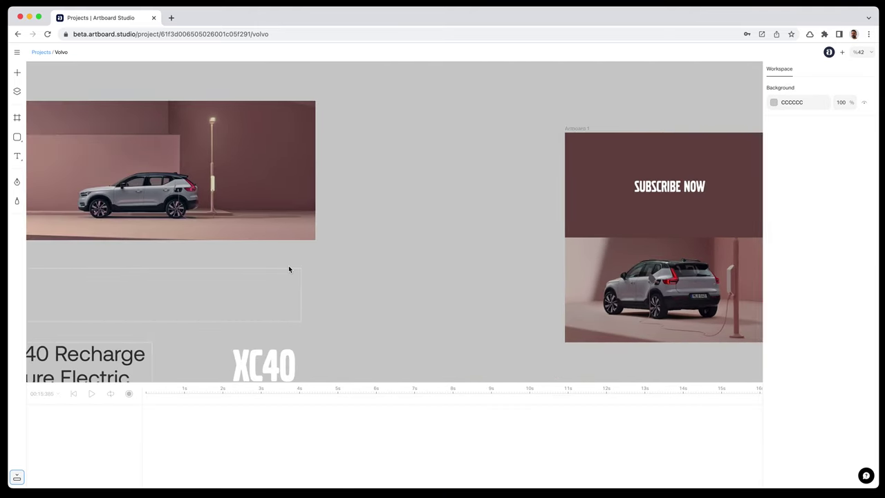
scroll(289, 269, left, 5)
scroll(238, 230, up, 3)
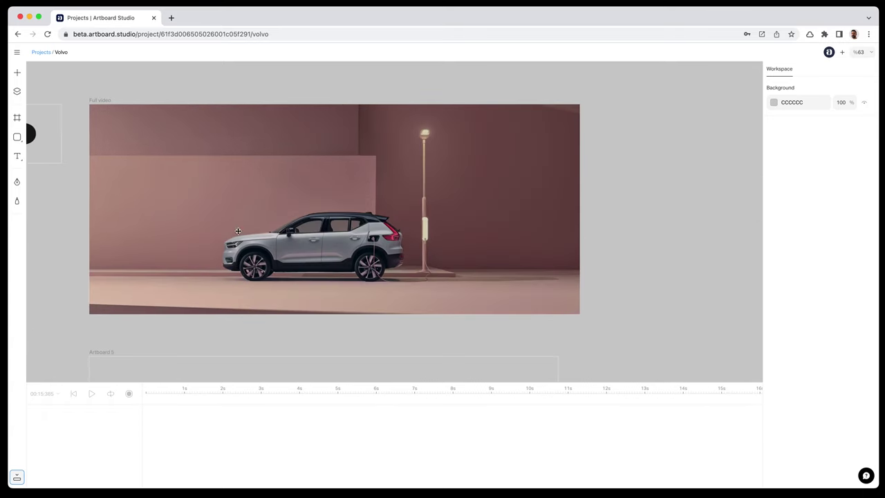
click(297, 260)
Step: Play the car video and pause it at about 10.47 seconds
click(91, 393)
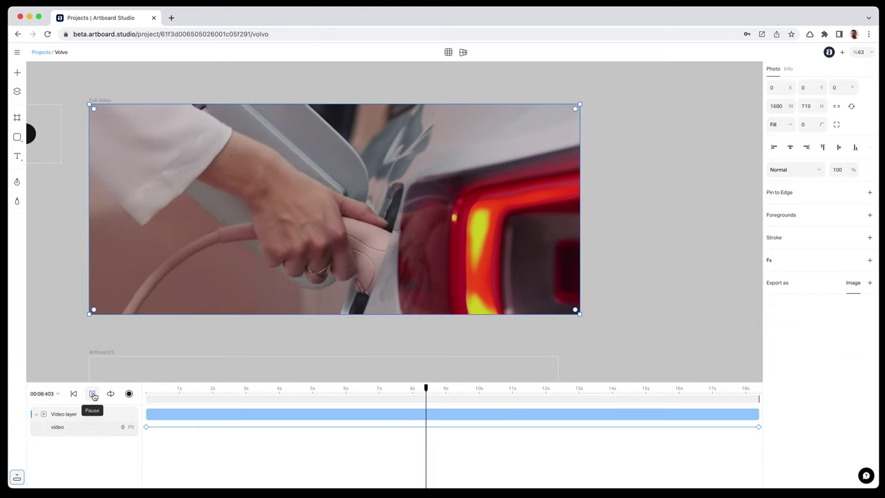
click(92, 393)
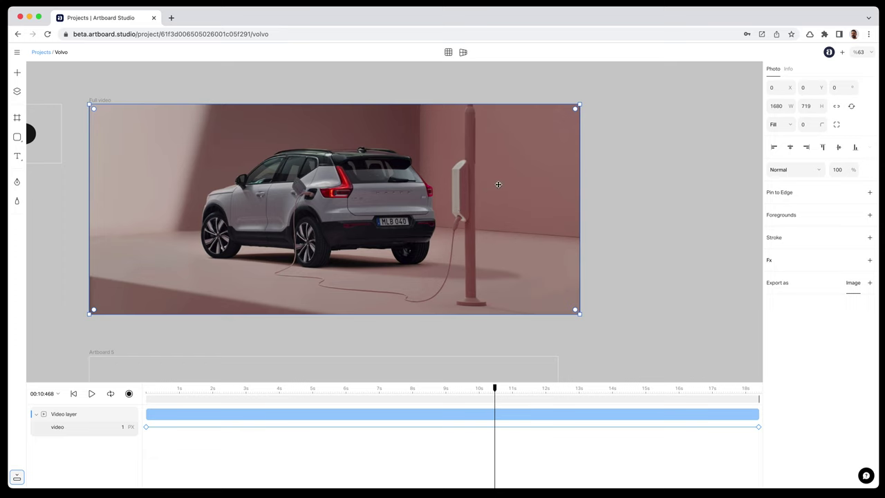
Step: Keep the video in Fill mode, narrow it from the right and centre it horizontally
click(778, 127)
click(778, 139)
drag(581, 210, 318, 200)
drag(259, 186, 394, 186)
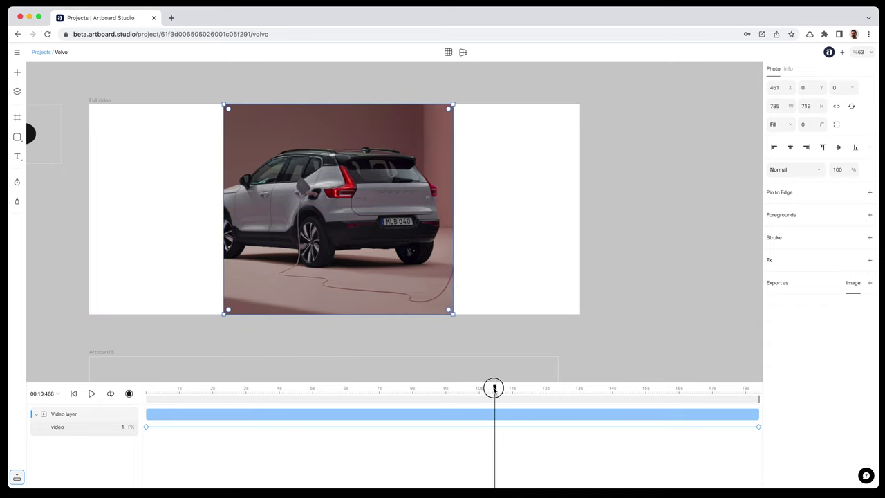
Step: Reshape the video to 794×459 and move it down to position 443, 130
drag(494, 388, 410, 379)
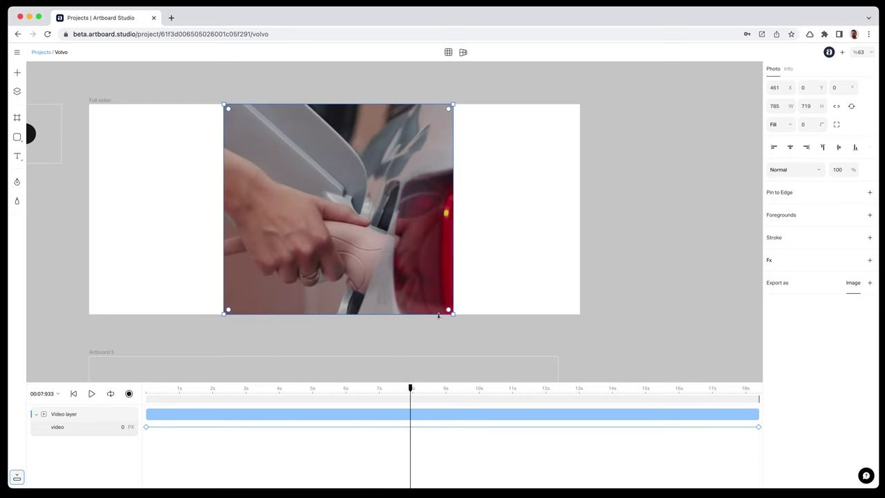
drag(453, 313, 456, 238)
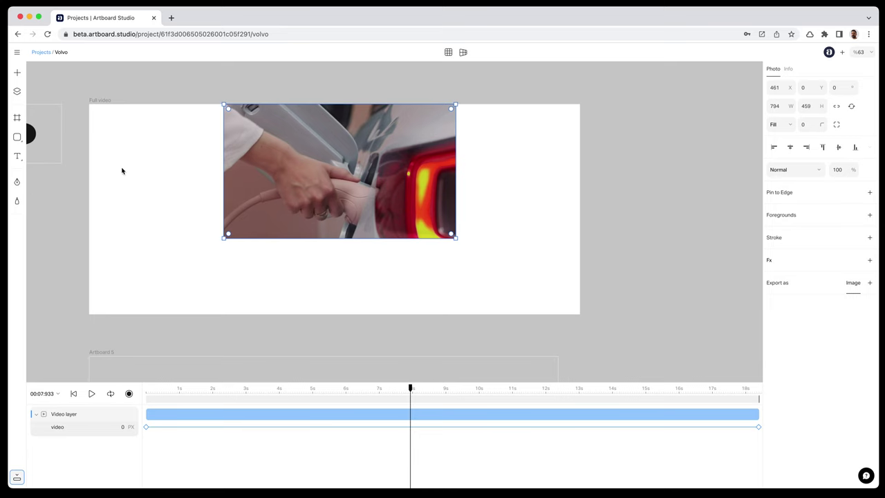
drag(305, 157, 300, 195)
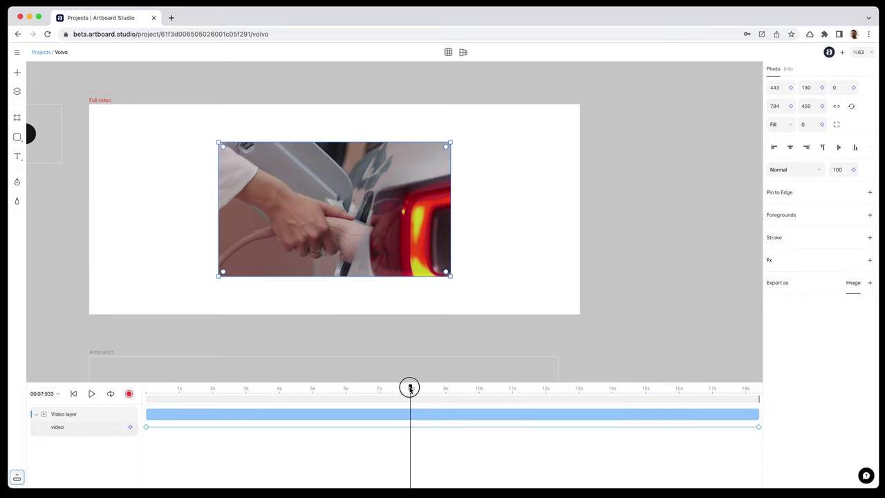
Step: Add width and height keyframes at 0 s, then narrow the width to 290 at 3 seconds
drag(409, 388, 145, 387)
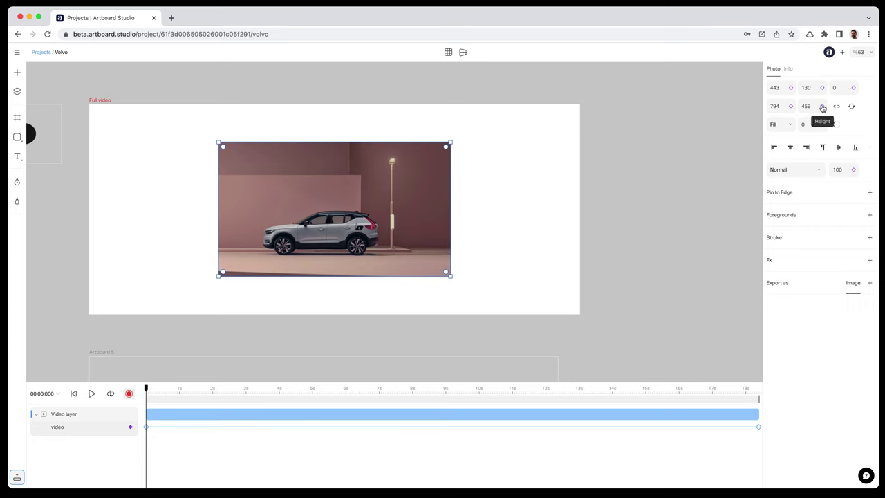
click(791, 107)
click(822, 107)
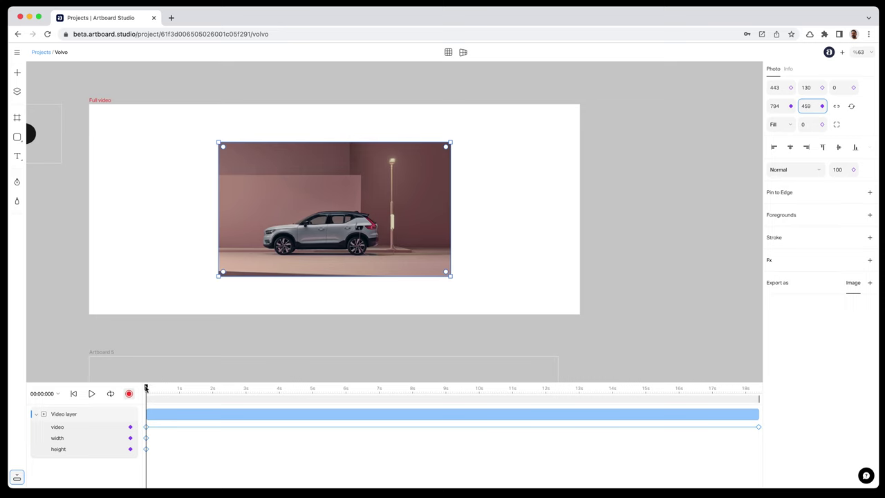
drag(146, 388, 246, 391)
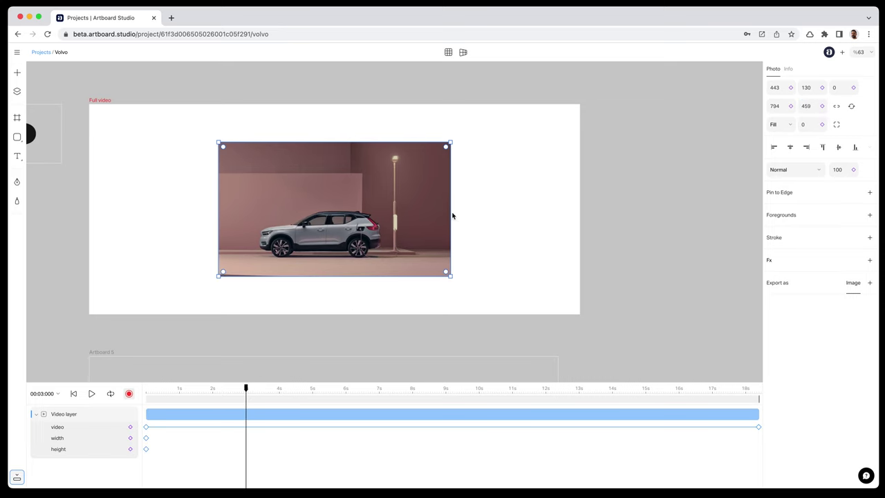
drag(453, 213, 303, 207)
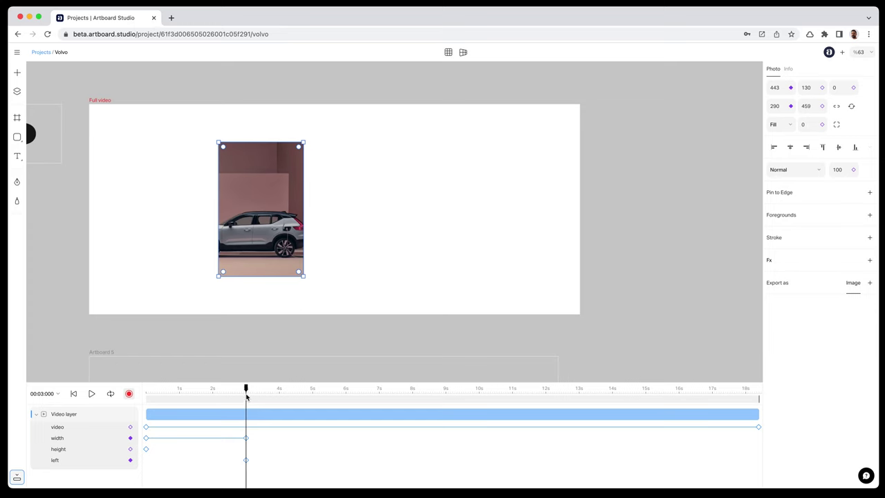
drag(245, 387, 203, 382)
Step: Select the width, height and left keyframes and shift them later in the timeline
drag(280, 476, 147, 438)
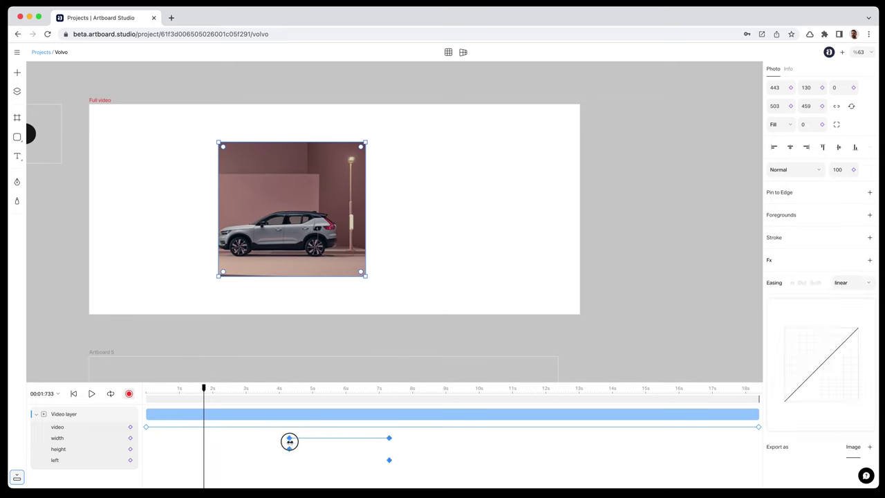
drag(207, 391, 270, 388)
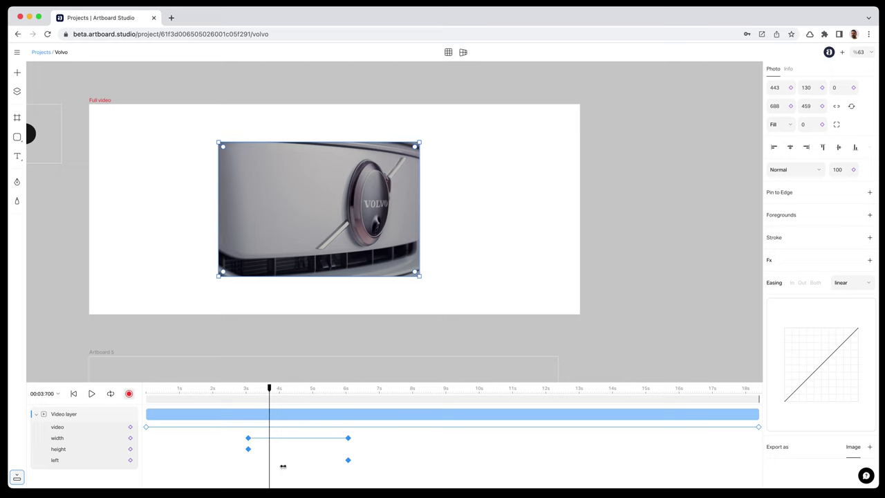
click(257, 468)
Step: At the 3-second height keyframe, stretch the video to 696 pixels tall with top 11
click(247, 449)
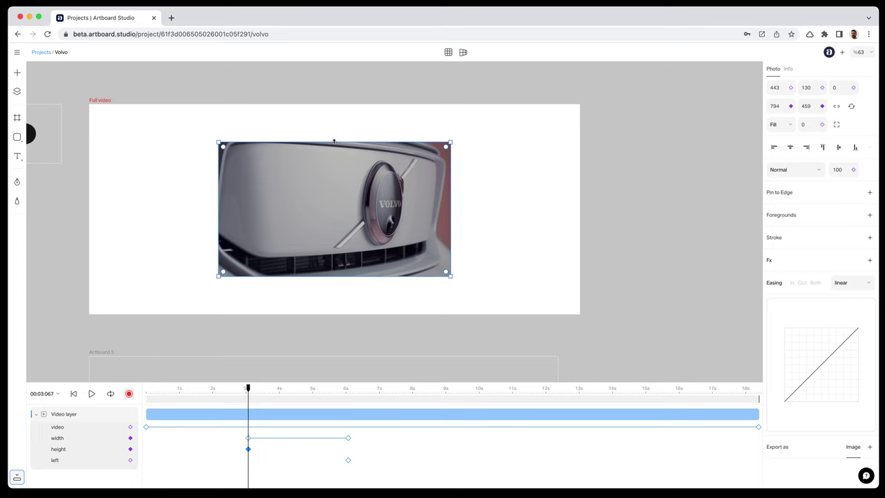
drag(334, 142, 335, 107)
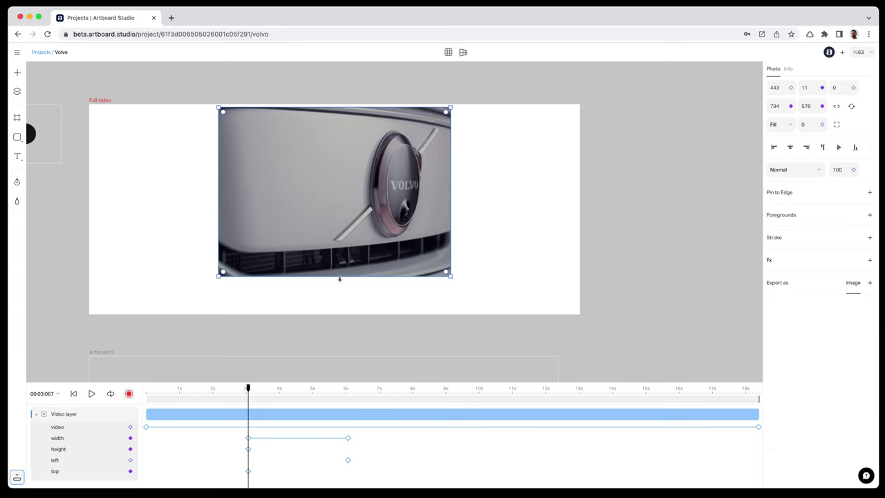
drag(340, 278, 338, 311)
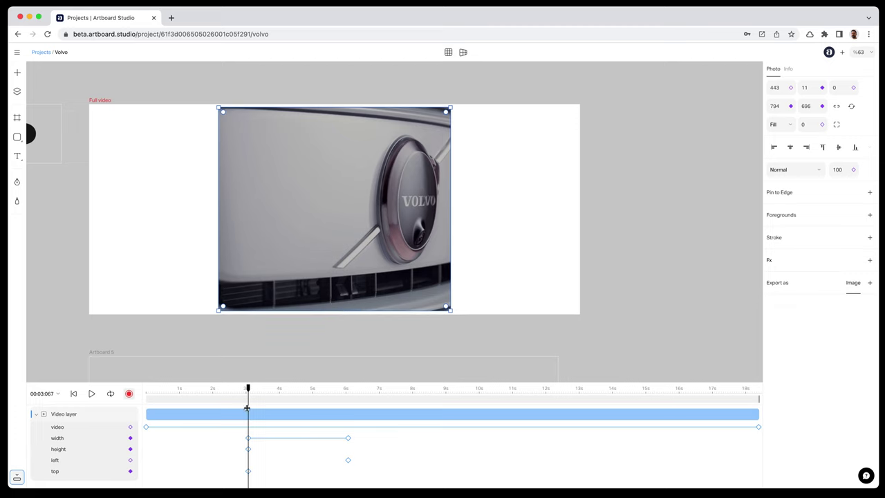
drag(249, 387, 332, 387)
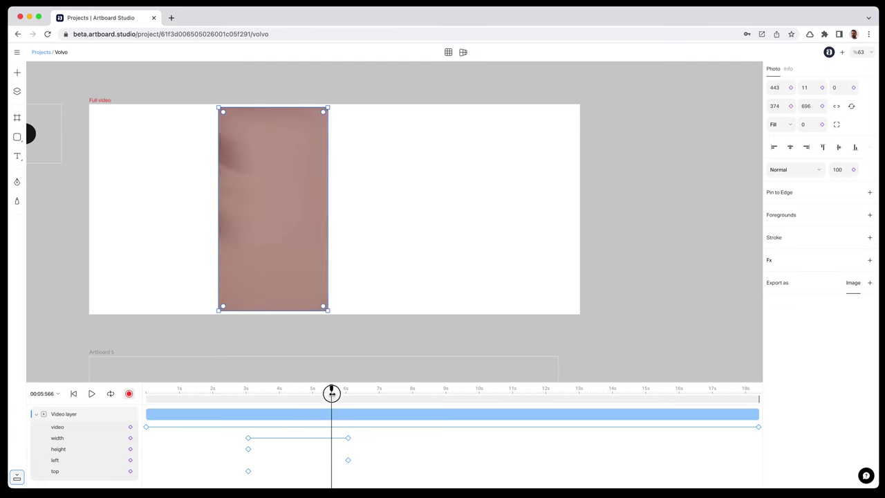
click(349, 438)
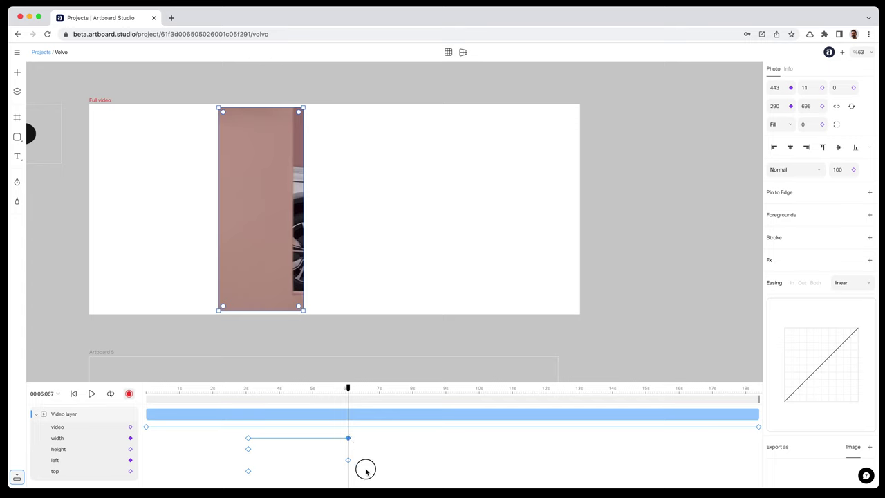
drag(365, 470, 349, 438)
drag(339, 387, 309, 388)
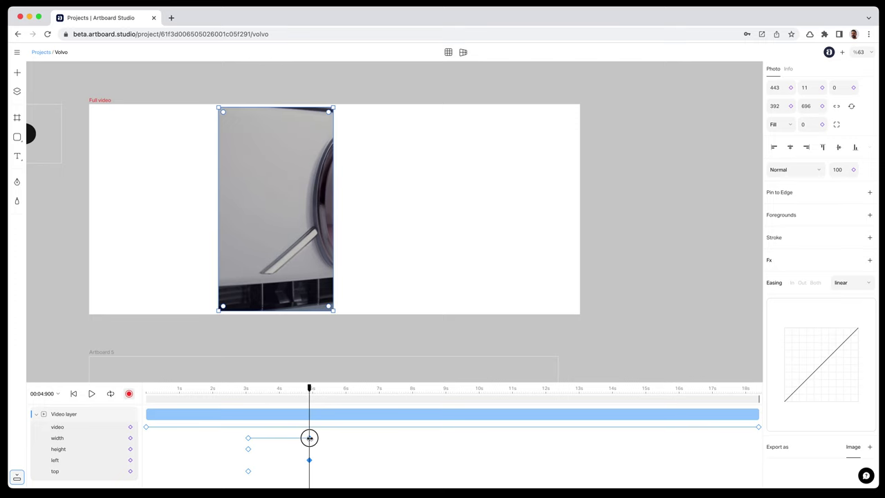
Step: At about 4.5 seconds, stretch the video to fill the whole 1680×719 artboard
mouse_move(312, 392)
mouse_down()
mouse_move(239, 388)
mouse_move(298, 390)
mouse_up()
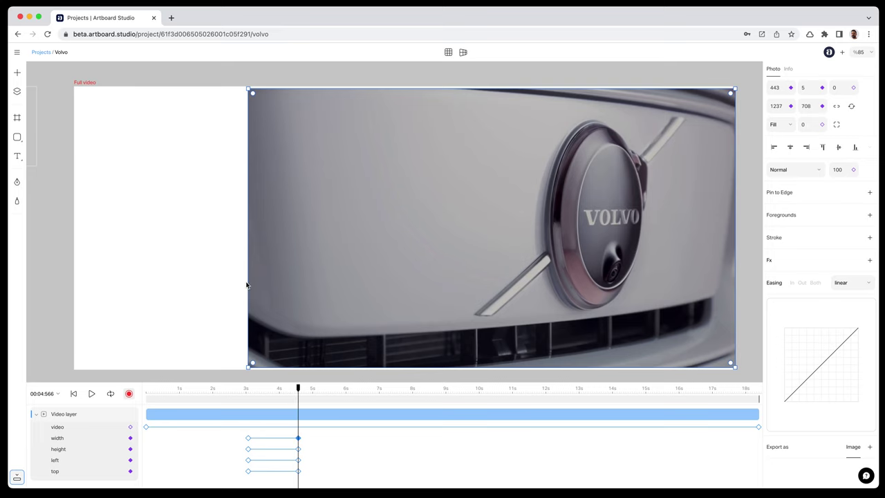
drag(248, 282, 75, 277)
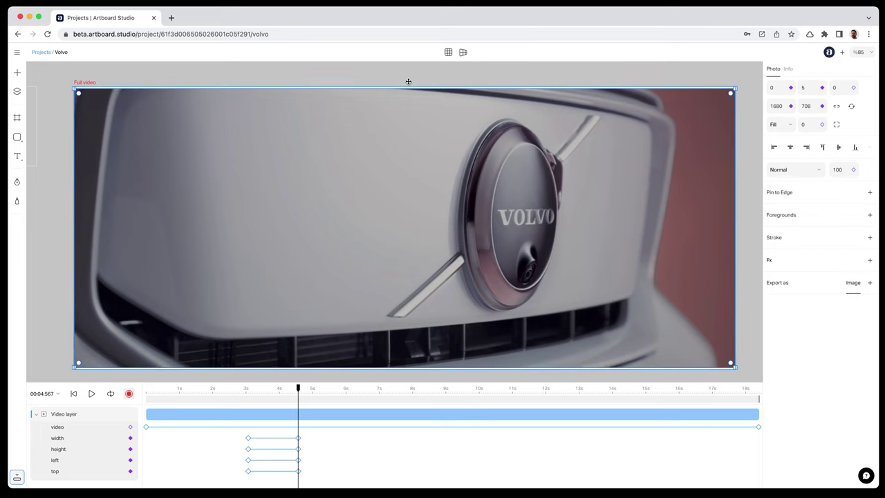
drag(411, 89, 411, 86)
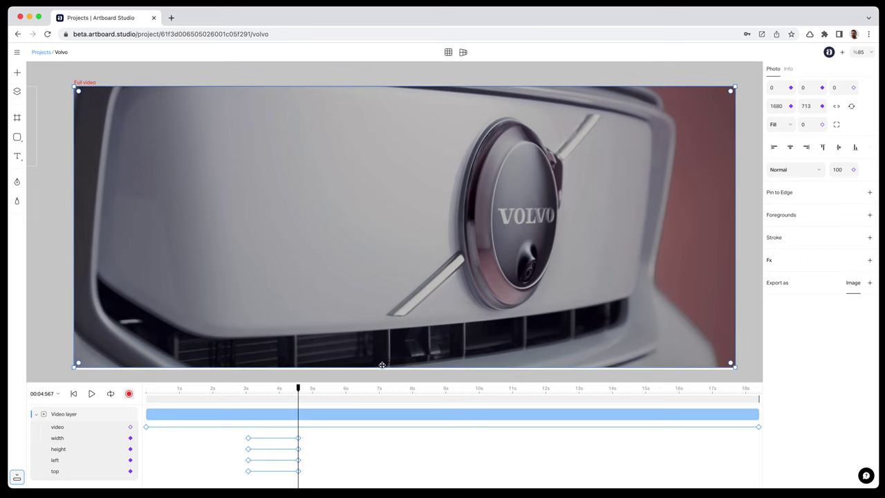
drag(381, 364, 382, 369)
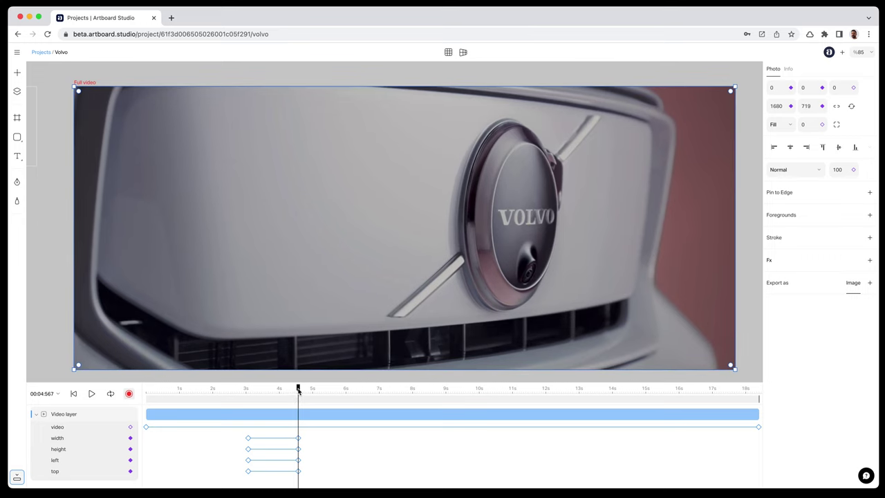
Step: At the 3-second keyframe, shrink the video to a 199-pixel-wide strip at the left
drag(298, 390, 222, 390)
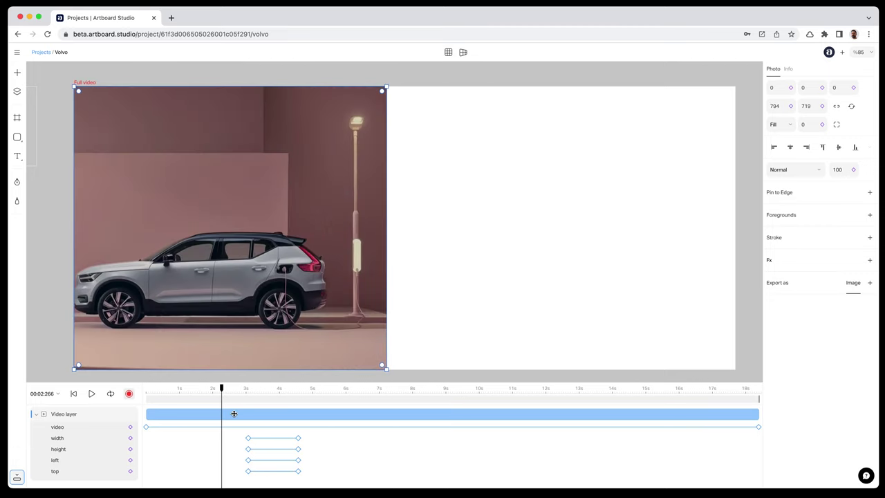
click(247, 439)
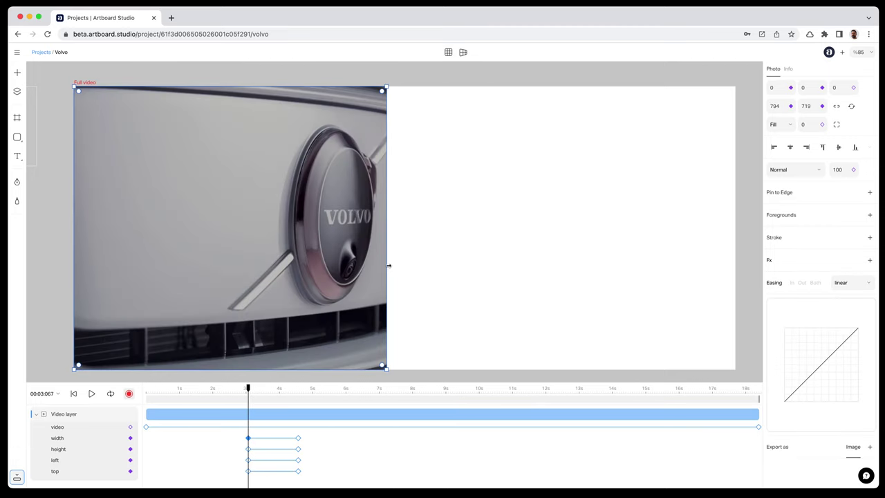
drag(389, 265, 152, 247)
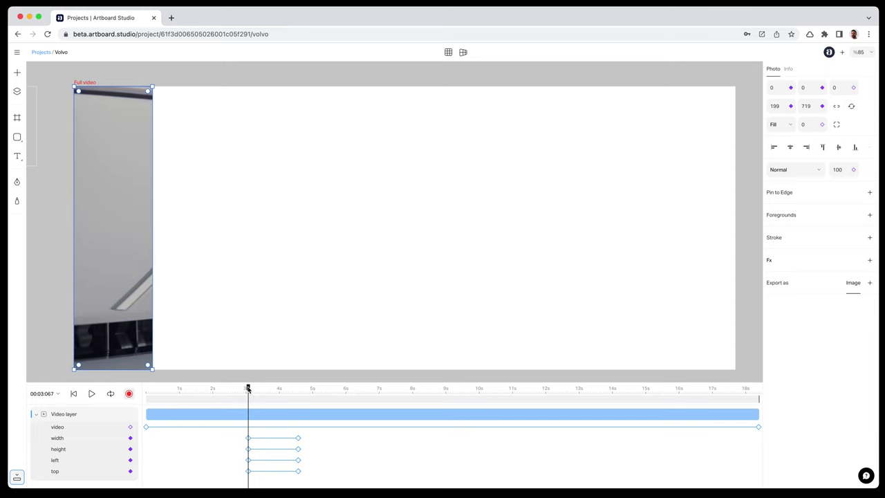
drag(249, 389, 298, 385)
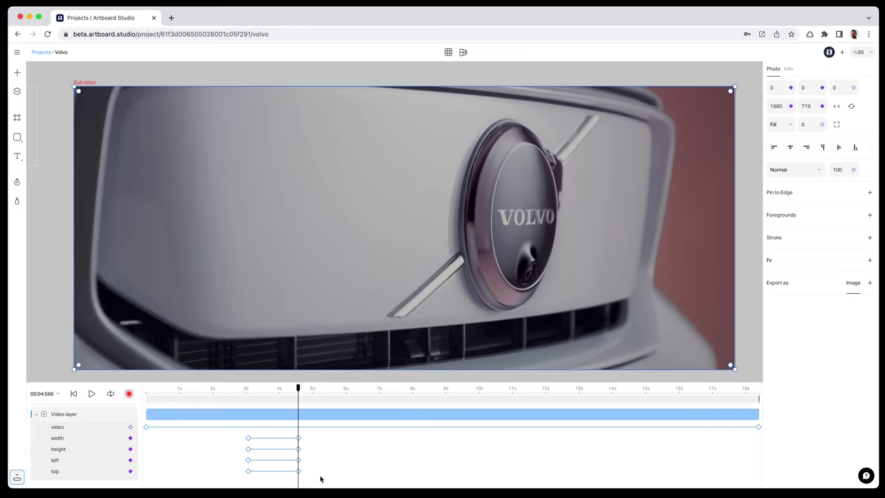
Step: Give all width, height, left and top keyframes Expo easing on both ends
drag(320, 479, 225, 427)
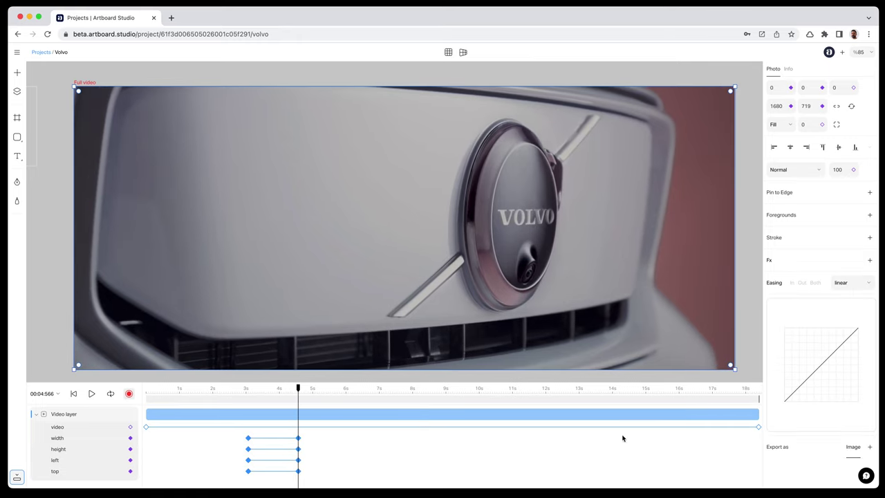
click(858, 289)
click(821, 387)
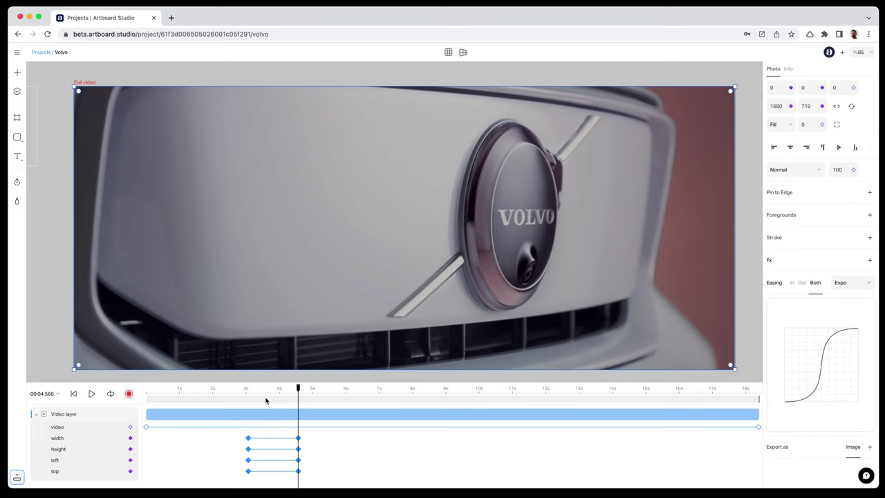
Step: Play the reveal from the start, stop around 4.7 seconds and select the Video track
drag(296, 391, 138, 391)
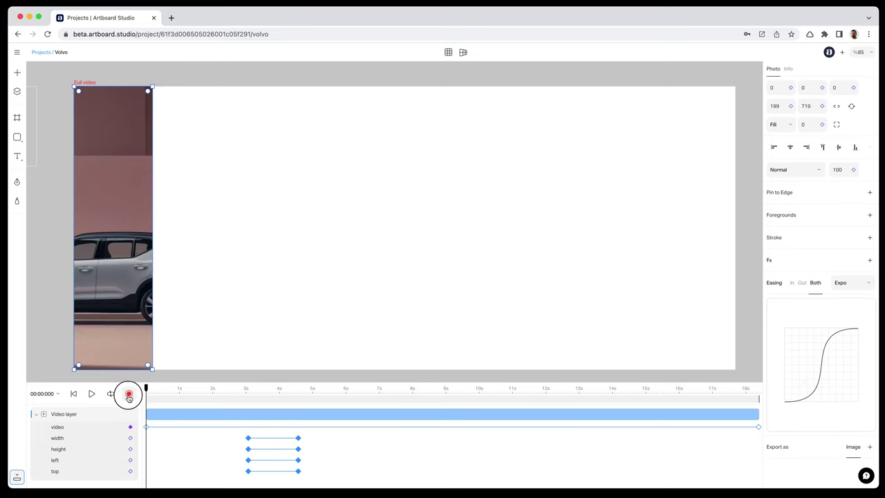
click(90, 399)
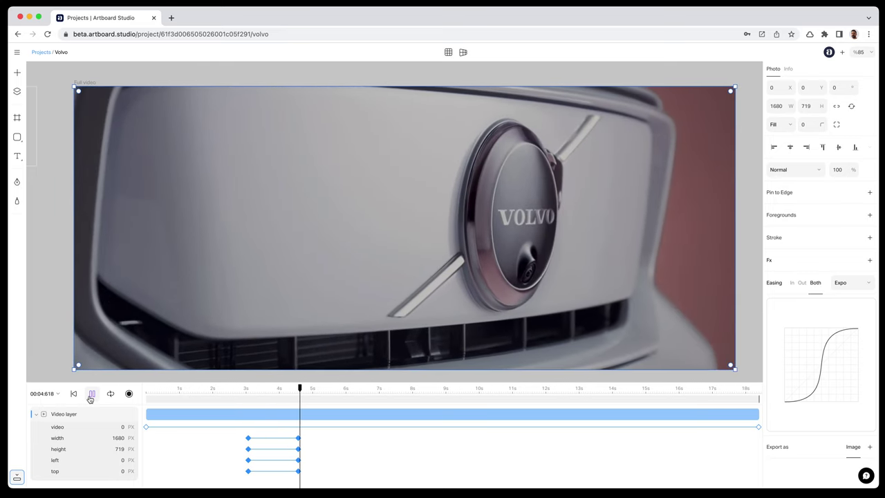
click(91, 393)
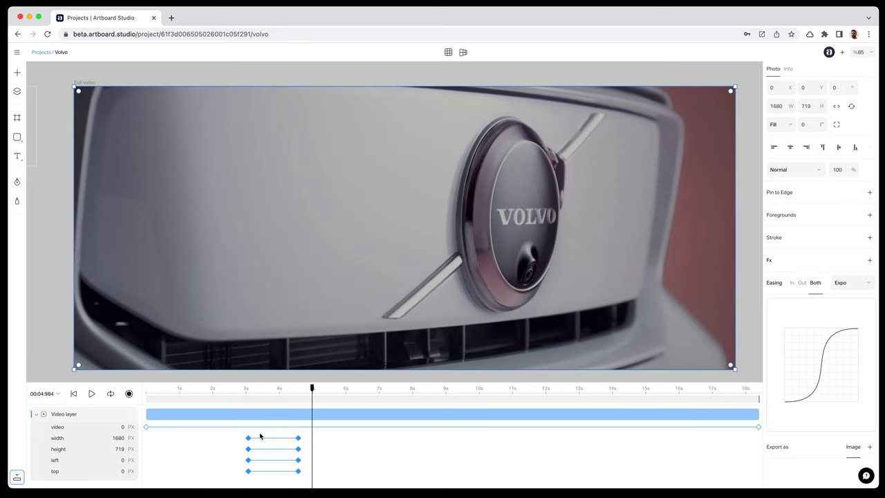
drag(313, 390, 302, 389)
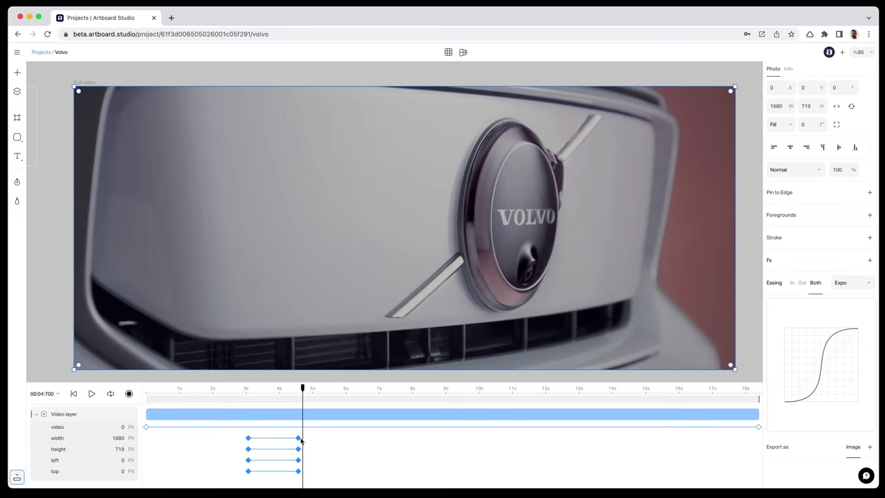
click(320, 417)
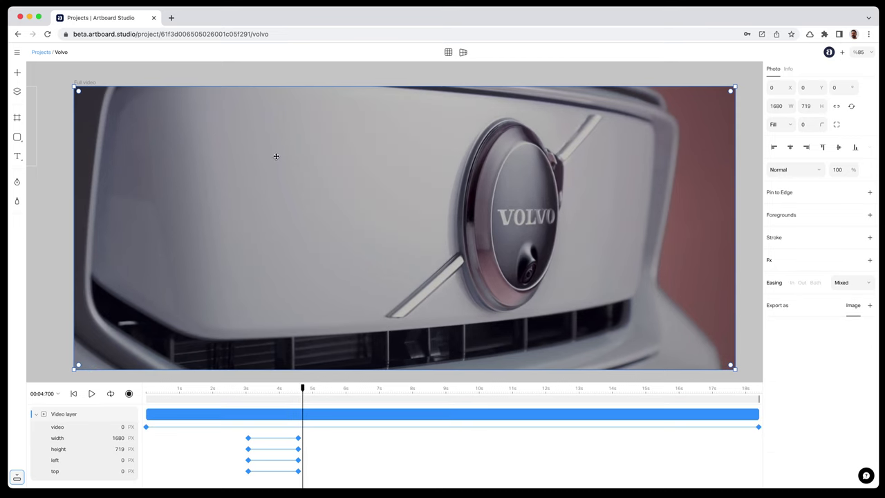
Step: Scroll to the 1080×1080 Artboard 1, select it and play its animation from the start
scroll(259, 162, down, 5)
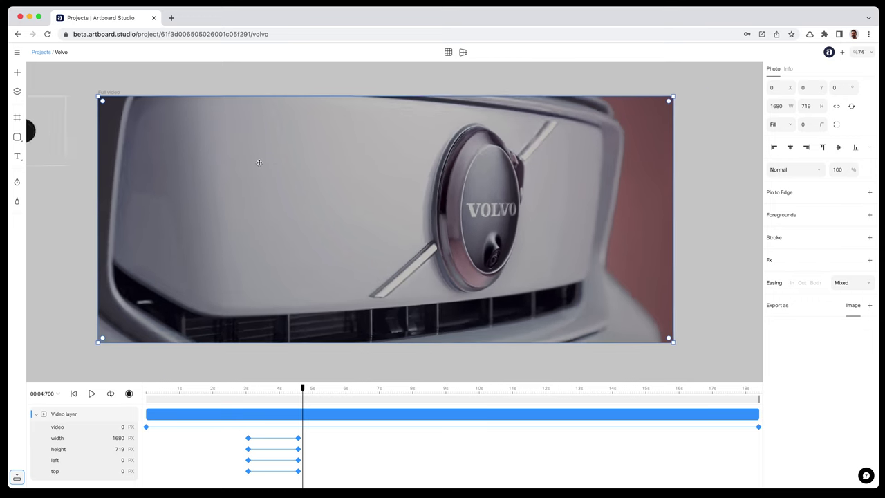
scroll(504, 185, right, 8)
scroll(505, 188, down, 1)
scroll(503, 193, up, 3)
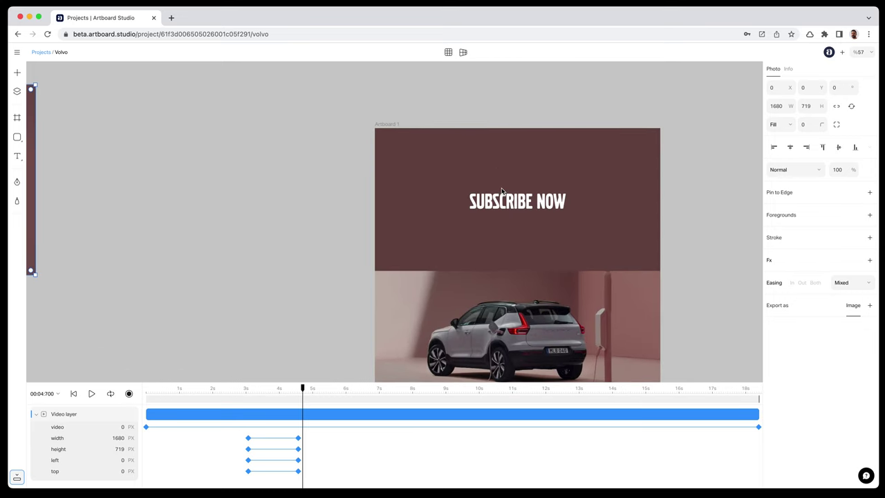
click(319, 143)
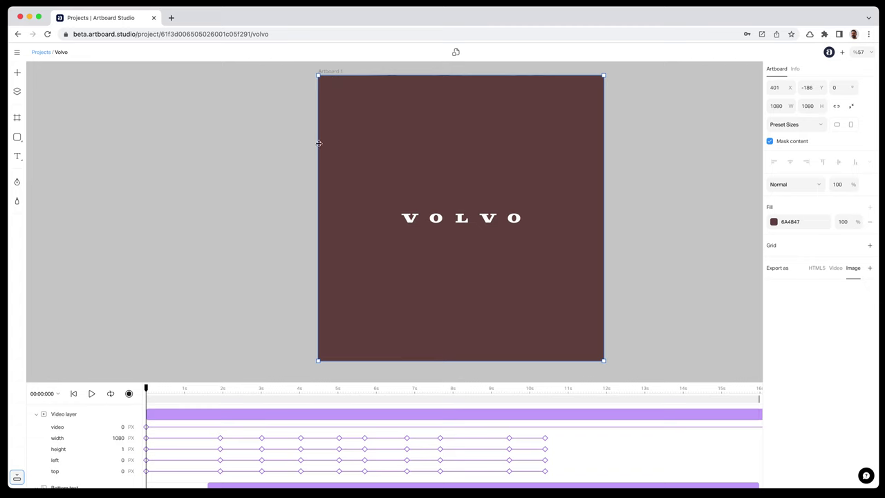
click(91, 395)
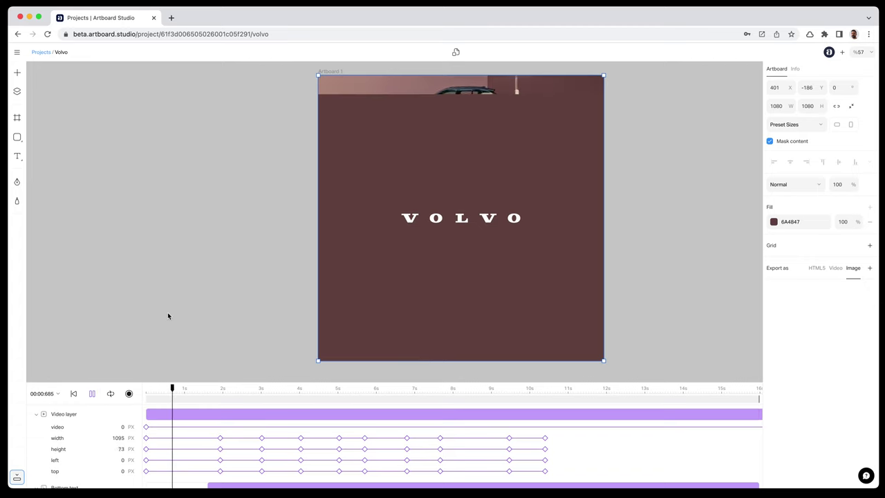